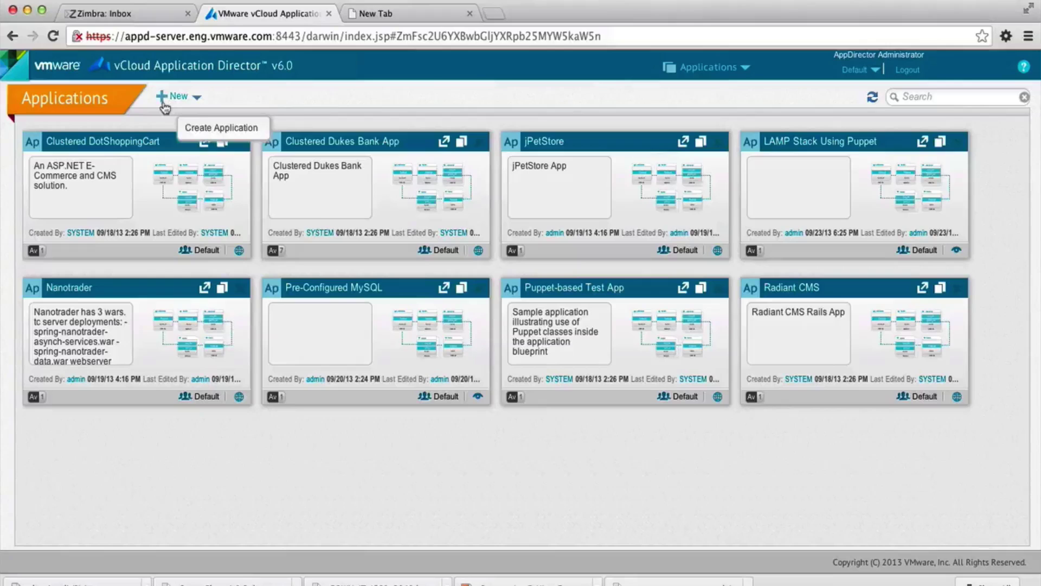
- Create a new application named 'Puppet Multi-tier App', then add and save version 1.0.0
left_click(163, 98)
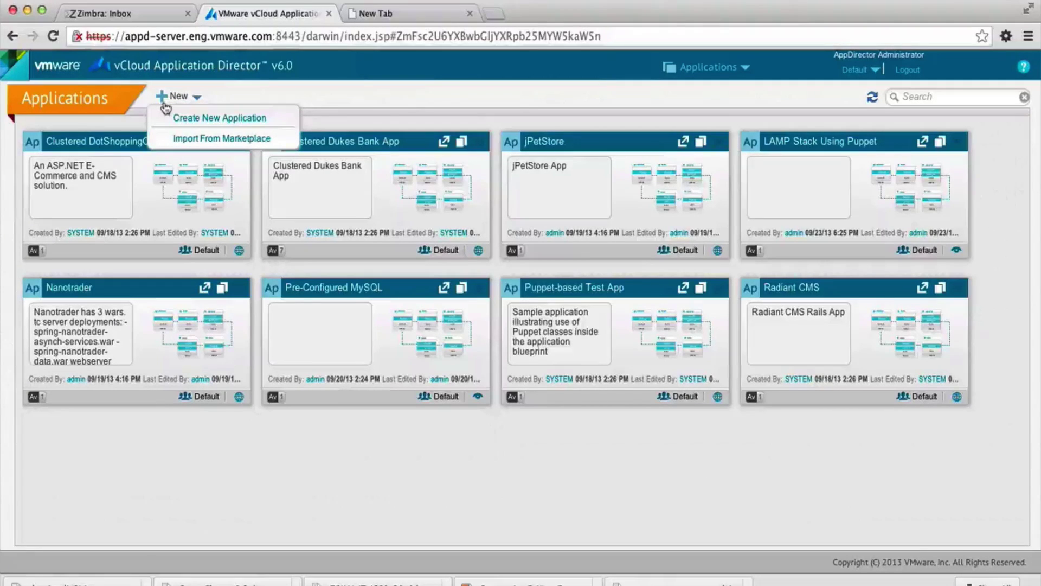
left_click(172, 116)
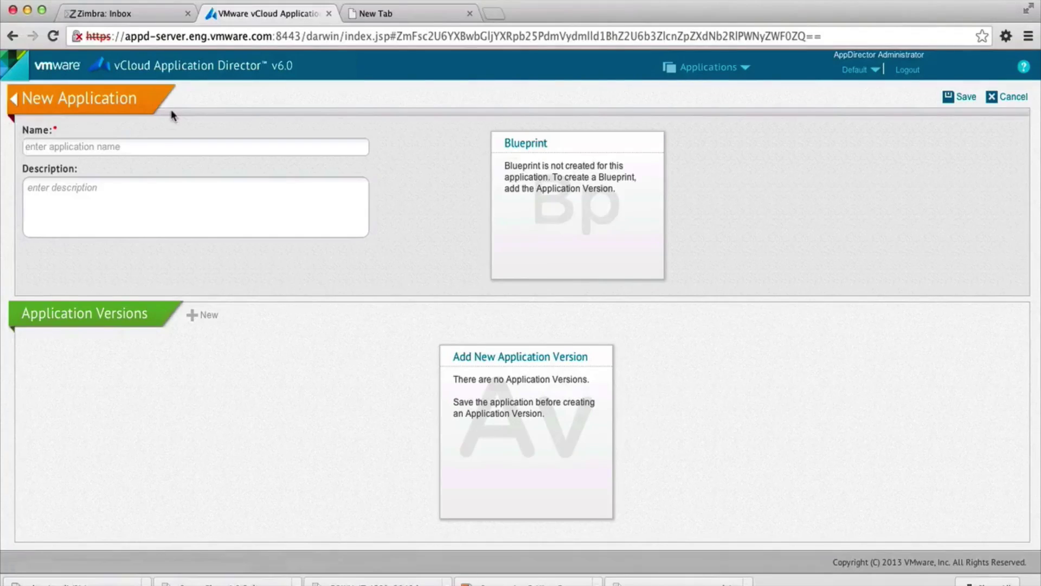
type("Puppet Multi-tier App")
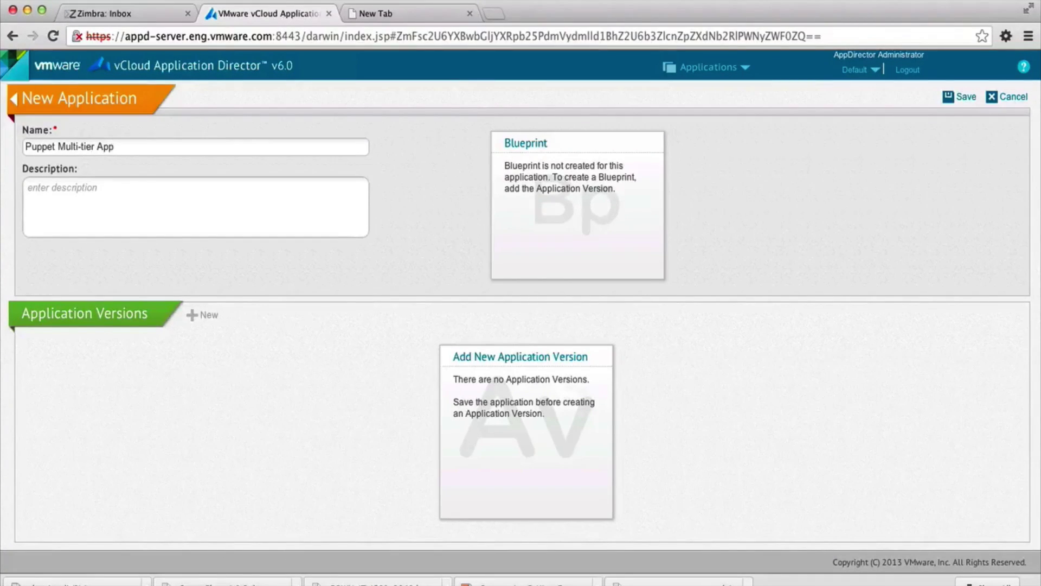
left_click(957, 96)
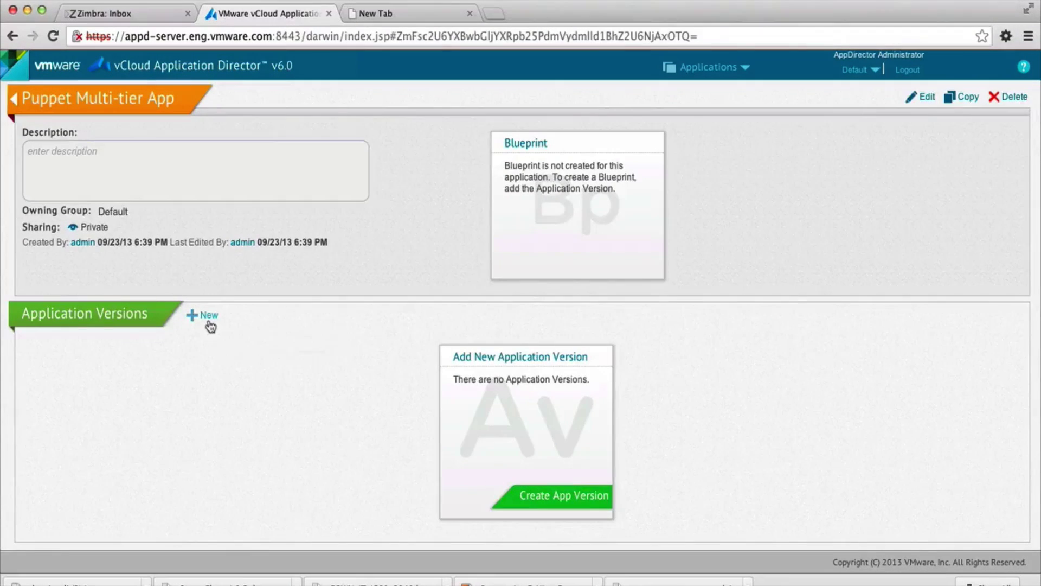
left_click(206, 318)
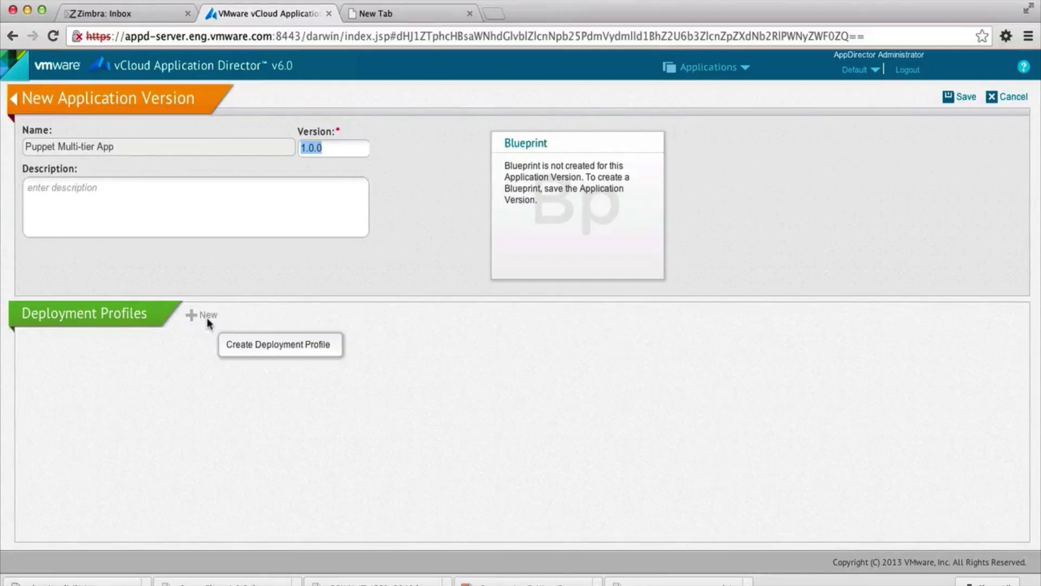
left_click(964, 100)
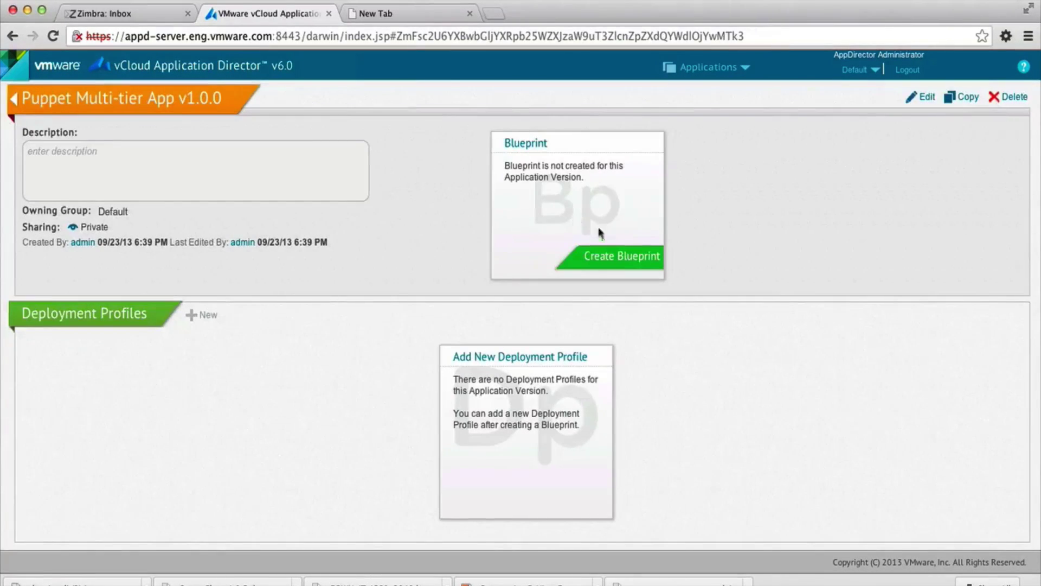
- Start the version's blueprint and place two CentOS63 32bit machines on the canvas
left_click(622, 262)
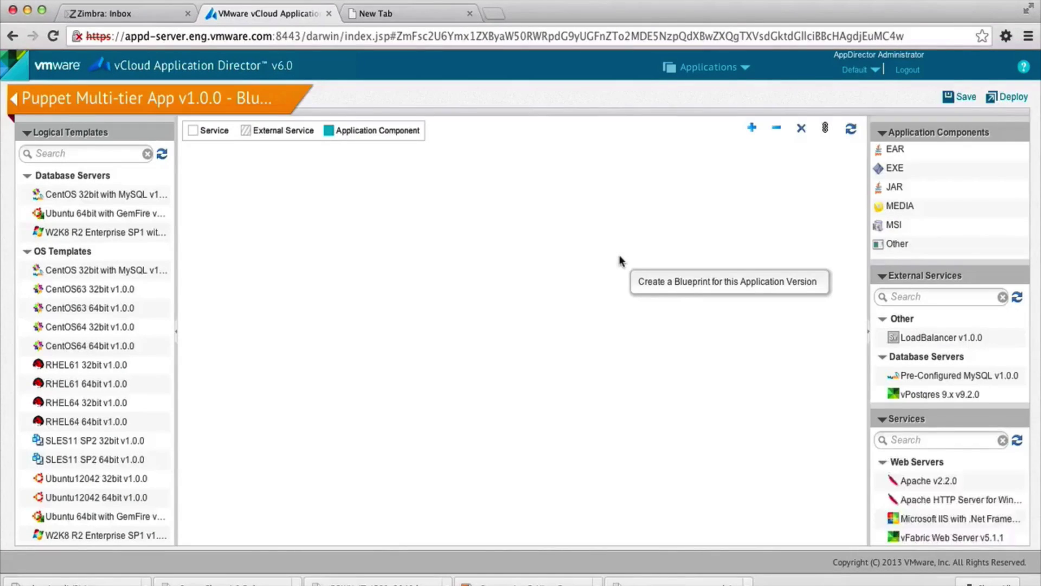
left_click_drag(125, 288, 239, 254)
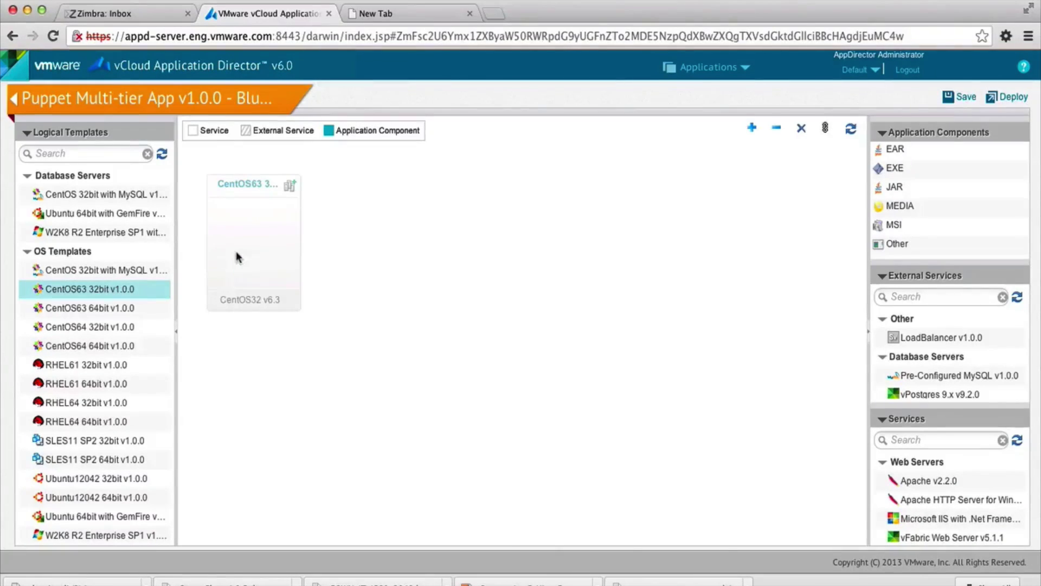
left_click_drag(137, 298, 358, 261)
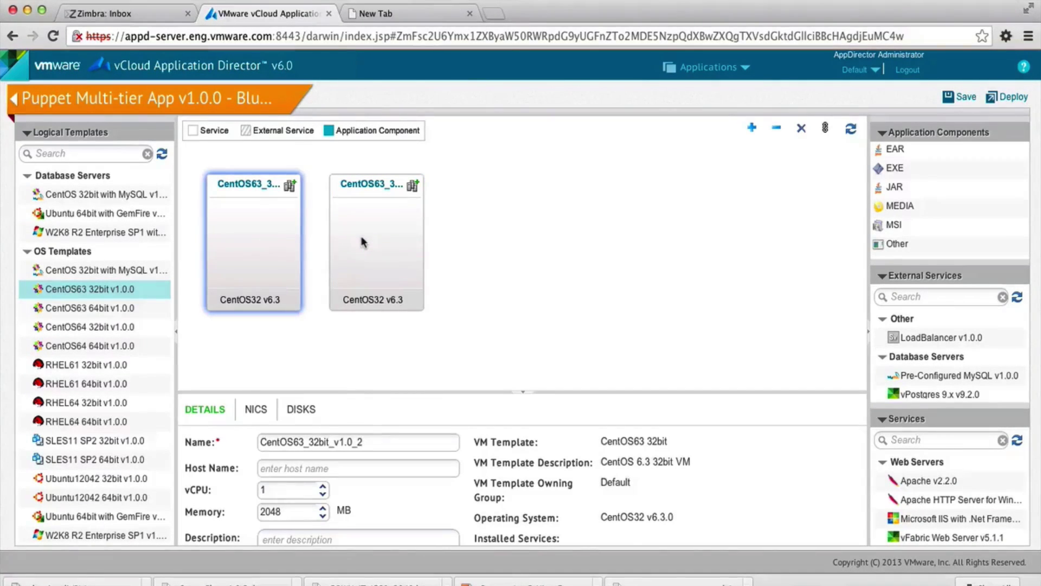
- Rename the two machines Web and DB, and collapse the component and external service lists
triple_click(328, 437)
type("Web")
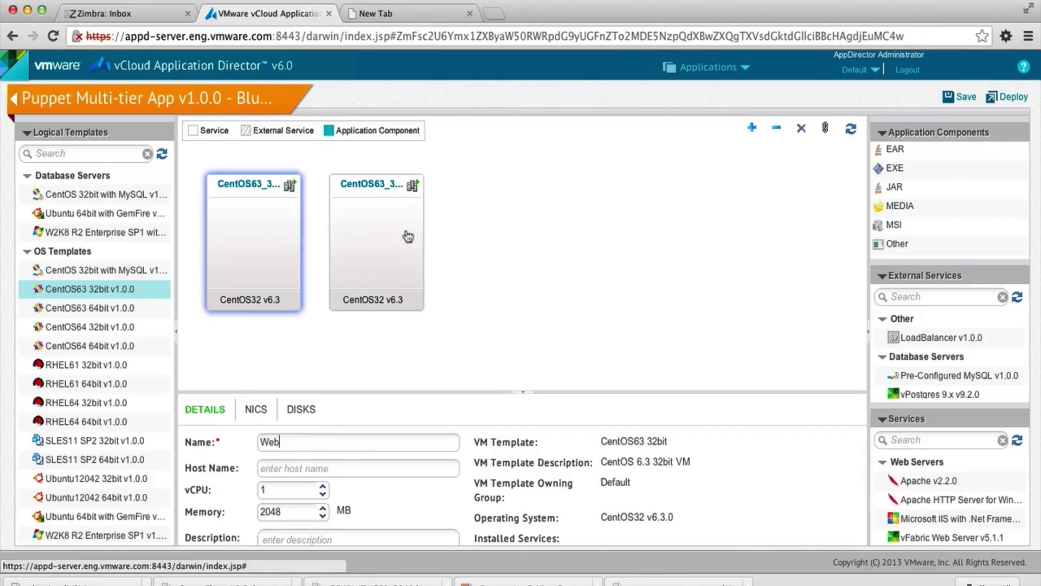
left_click(407, 236)
triple_click(370, 442)
type("DB")
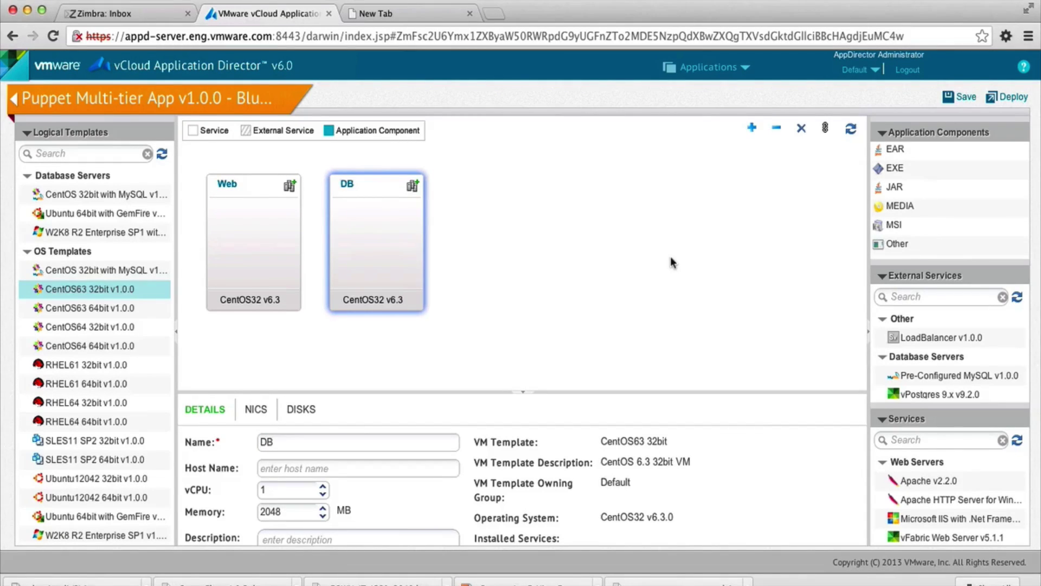
left_click(671, 259)
left_click(938, 132)
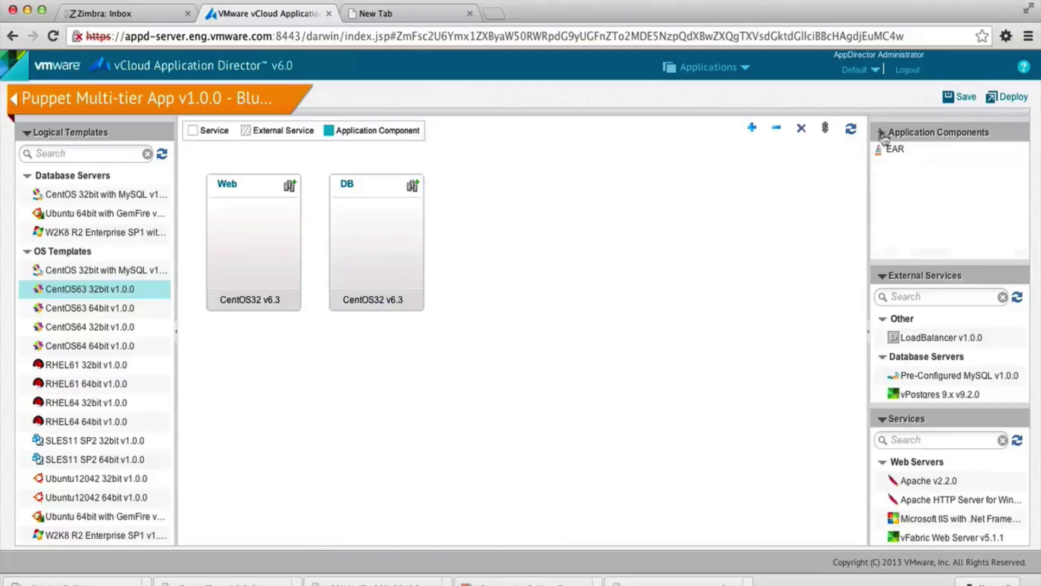
left_click(924, 275)
- Filter services by 'Puppet'; add apache and ntp to Web, appprofiles database and ntp to DB
left_click(902, 201)
type("Puppet")
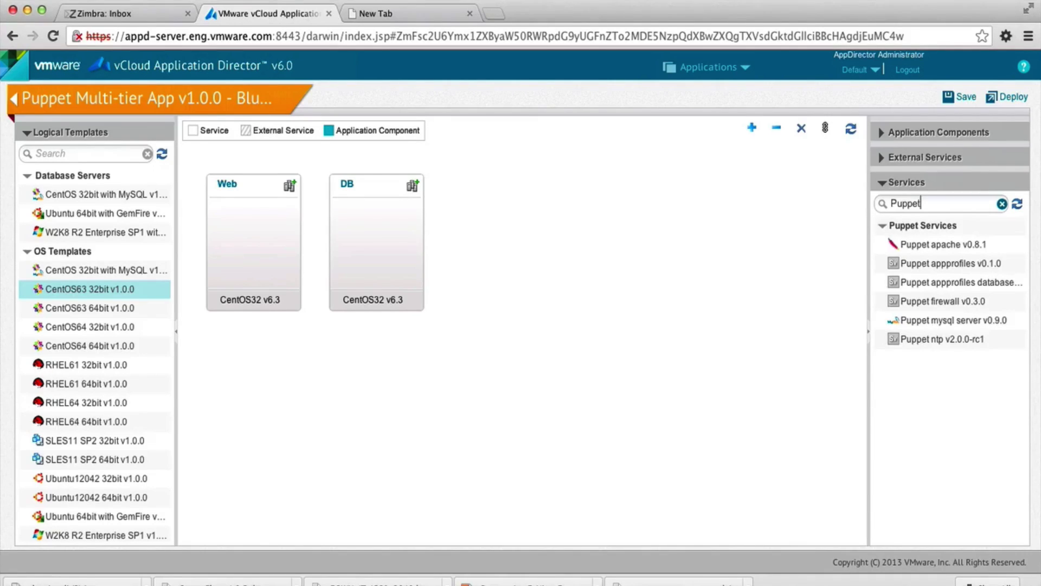
left_click_drag(921, 244, 257, 222)
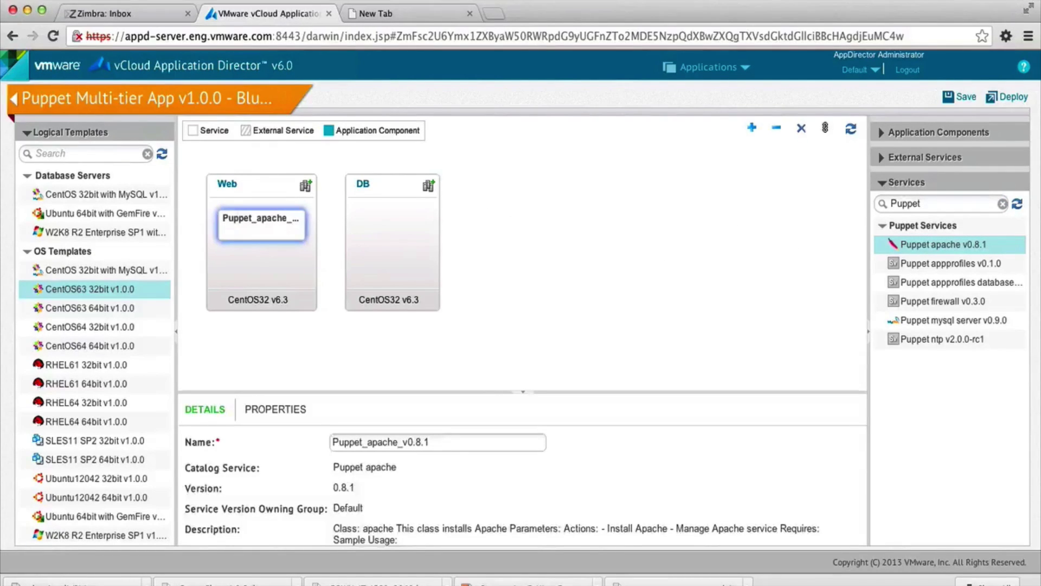
left_click_drag(954, 282, 400, 224)
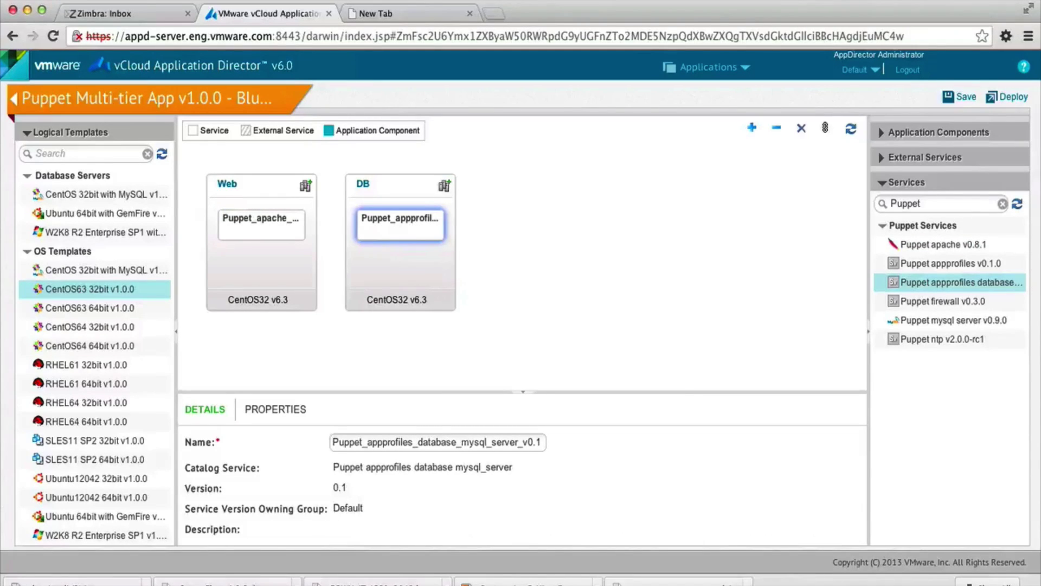
left_click_drag(947, 344, 255, 268)
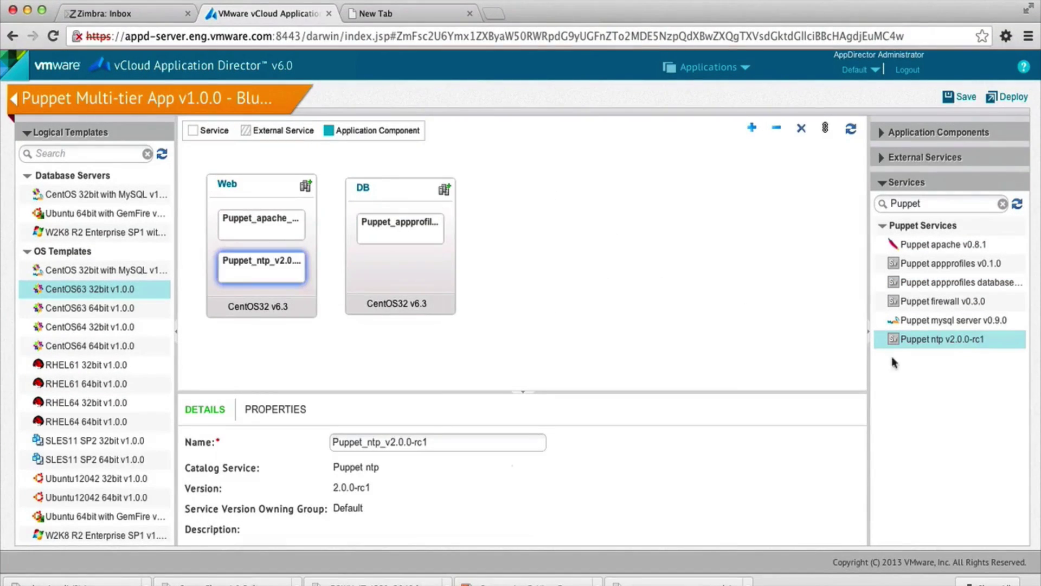
left_click_drag(927, 344, 414, 281)
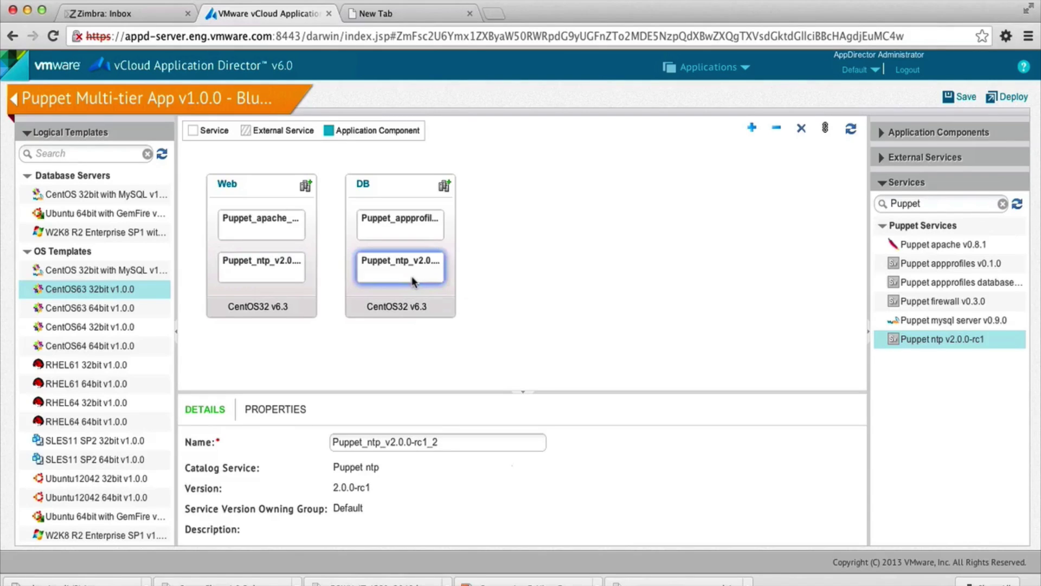
- Strip the version suffixes from the apache, ntp and mysql server component names
left_click(262, 224)
key("BackSpace")
left_click_drag(431, 442, 383, 441)
left_click(261, 268)
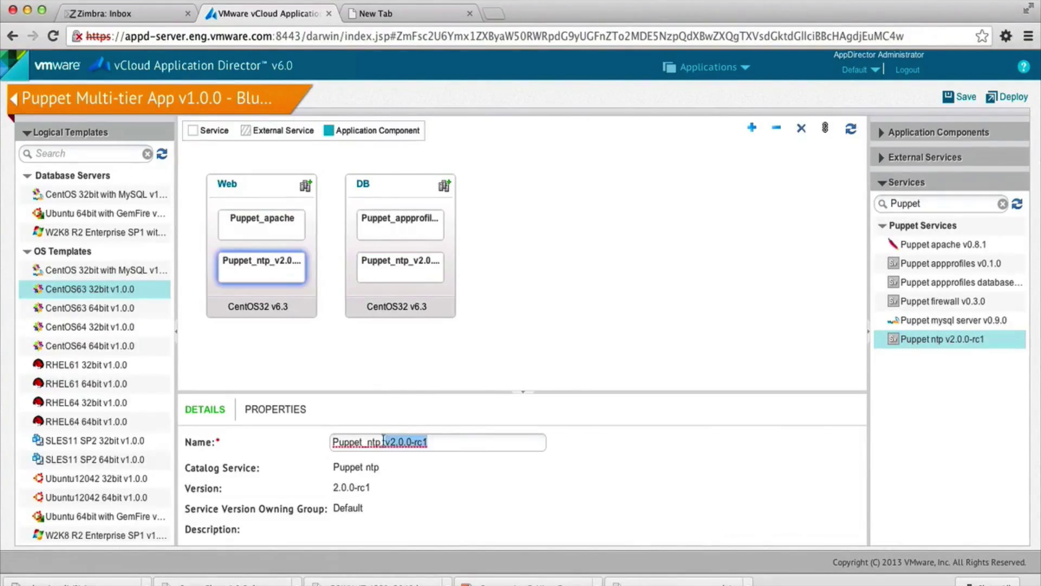
key("BackSpace")
key("BackSpace")
left_click(400, 224)
left_click_drag(462, 442, 360, 442)
key("BackSpace")
left_click(400, 268)
left_click_drag(439, 442, 385, 442)
- Finish renaming DB's ntp service to Puppet_ntp_db and make Puppet_apache depend on Puppet_ntp
type("d")
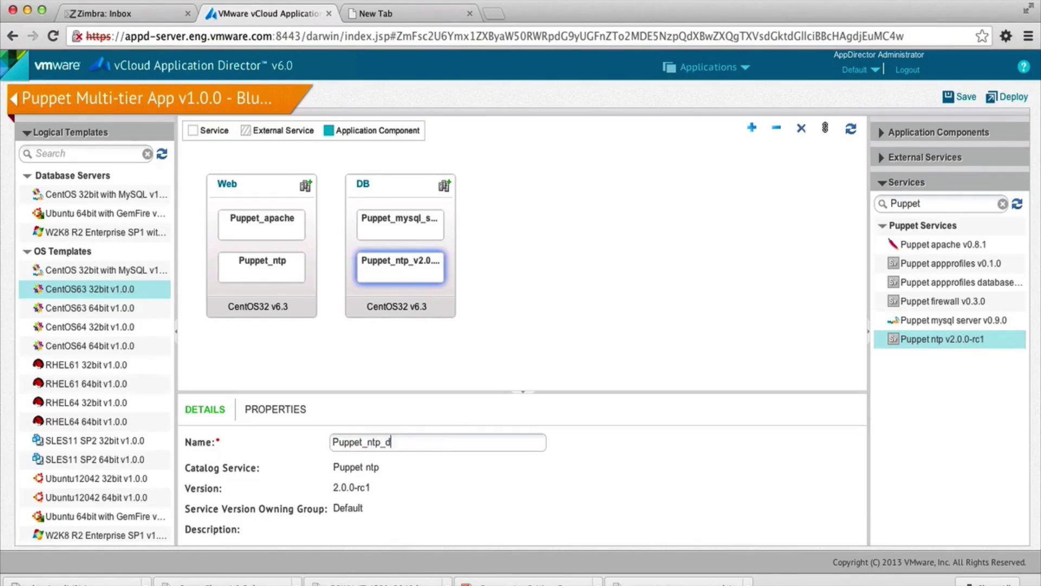
type("b")
left_click(583, 239)
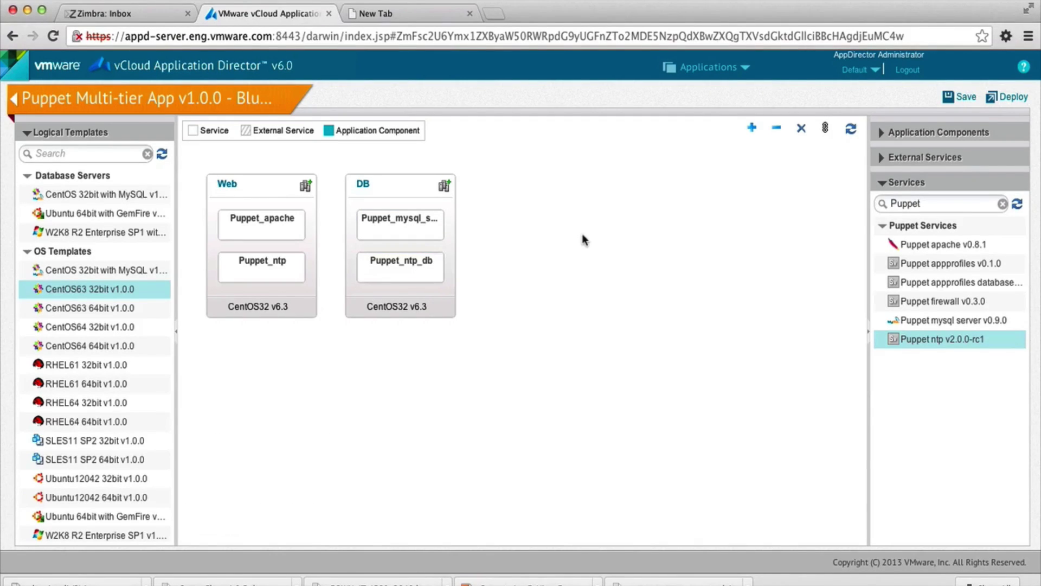
left_click(827, 129)
left_click(273, 222)
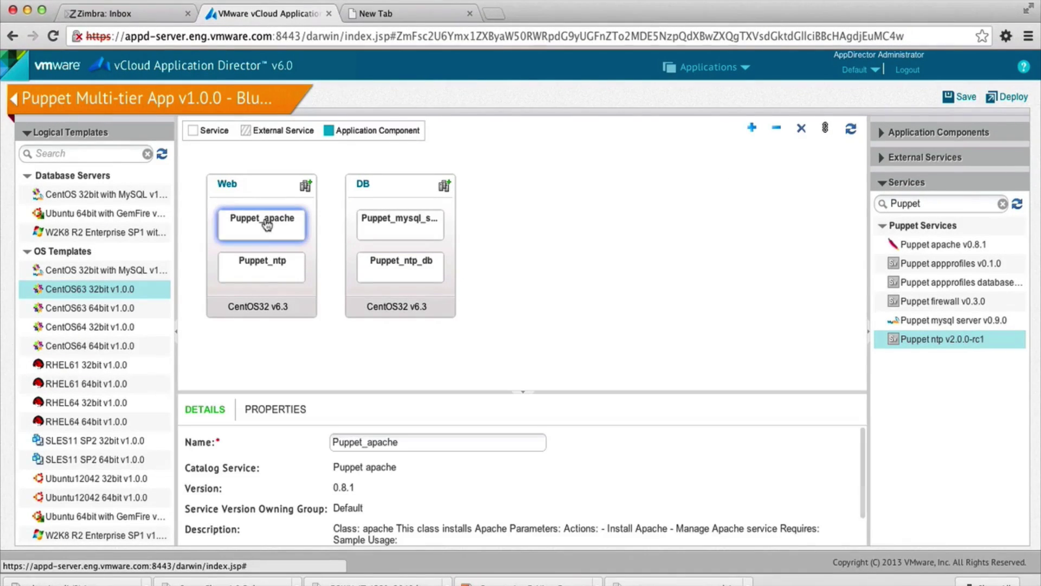
left_click(258, 263)
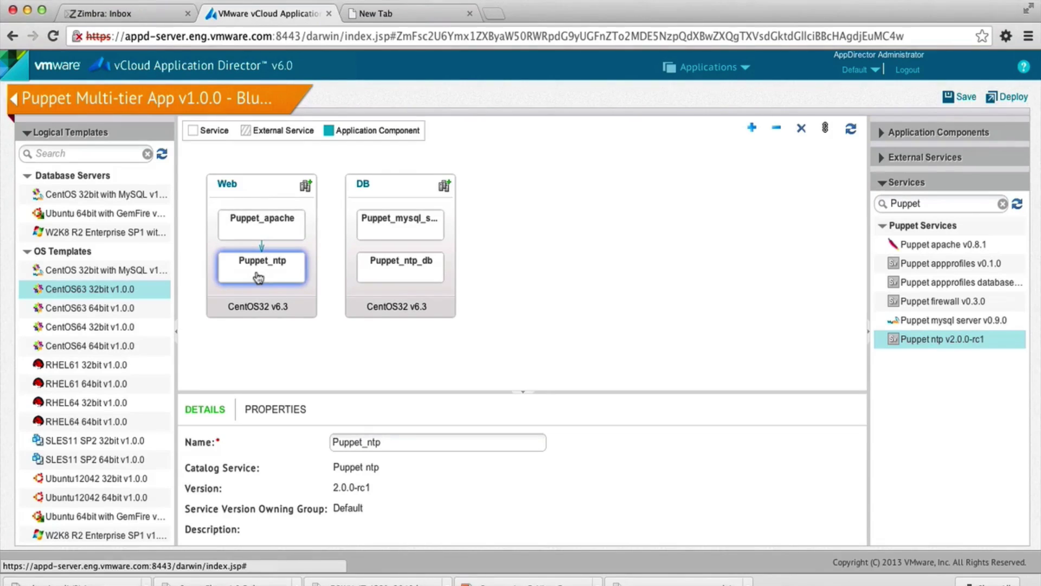
- Add dependencies from the mysql server to Puppet_ntp_db and from Puppet_apache to the mysql server
left_click(825, 131)
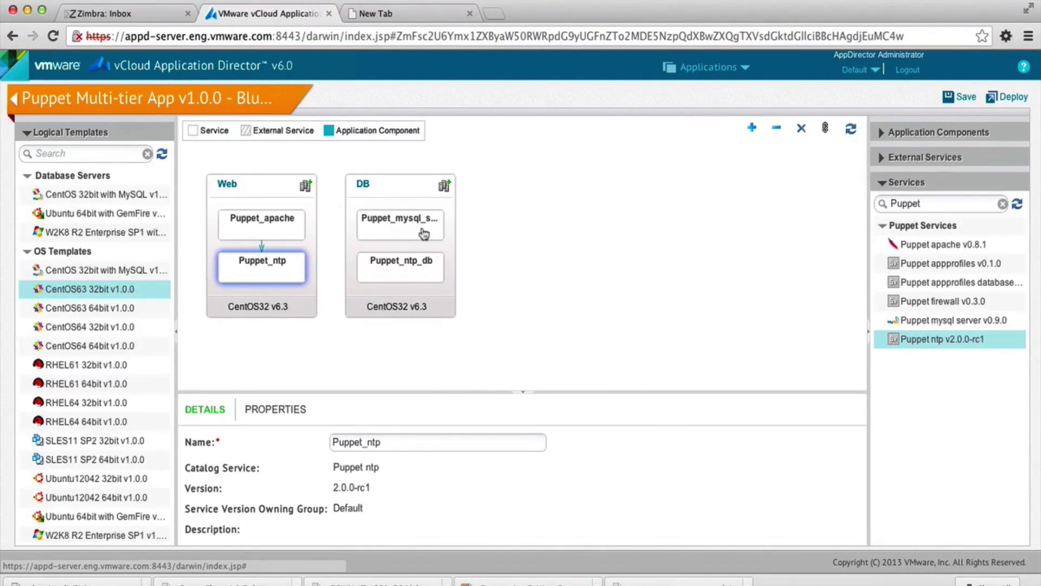
left_click(415, 227)
left_click(406, 271)
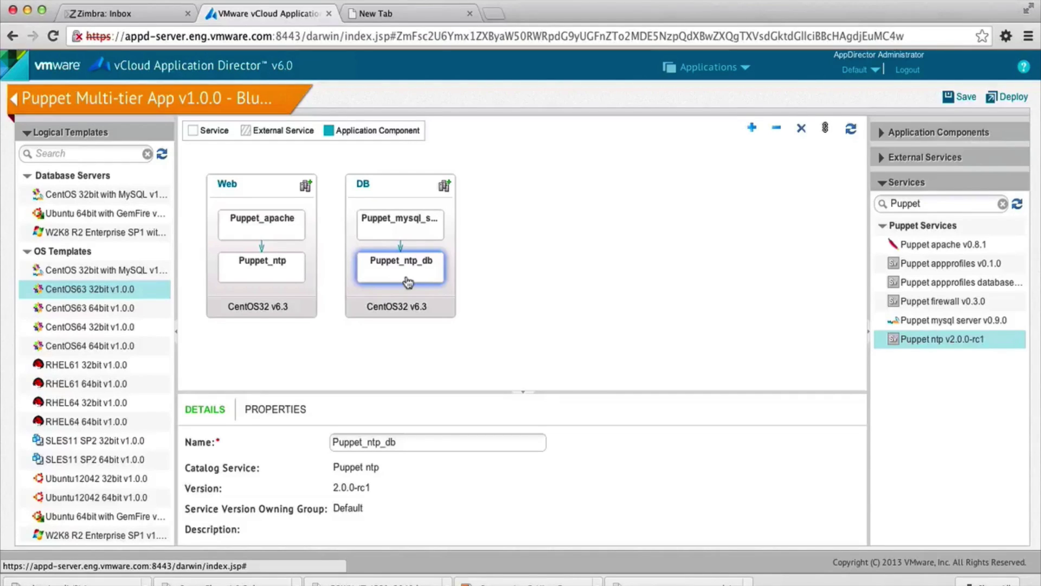
left_click(826, 129)
left_click(292, 237)
left_click(399, 239)
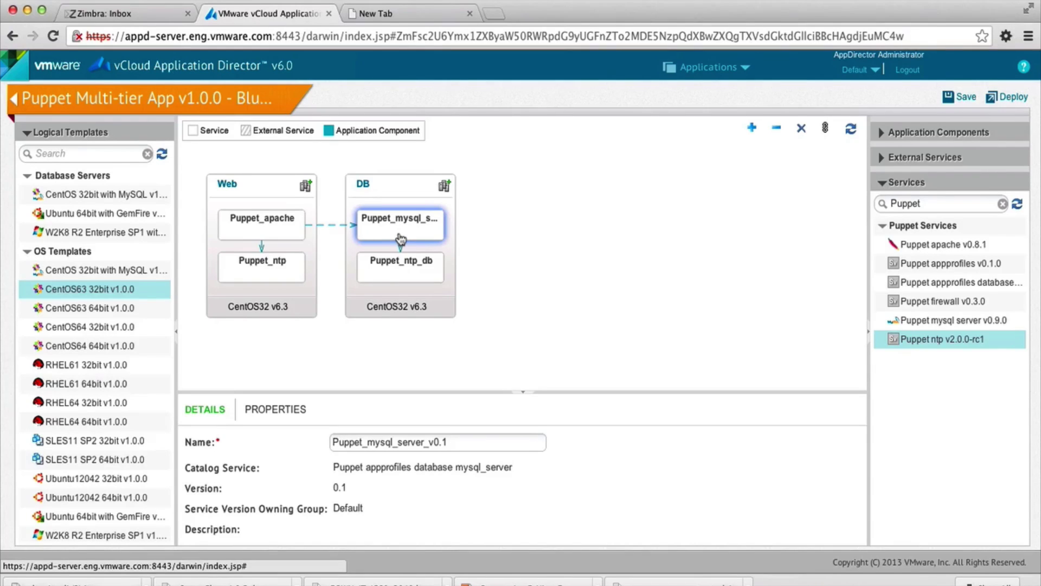
- Enlarge the details panel and show the mysql server's properties: port, root_password, max_allowed_packet
left_click_drag(314, 390, 314, 359)
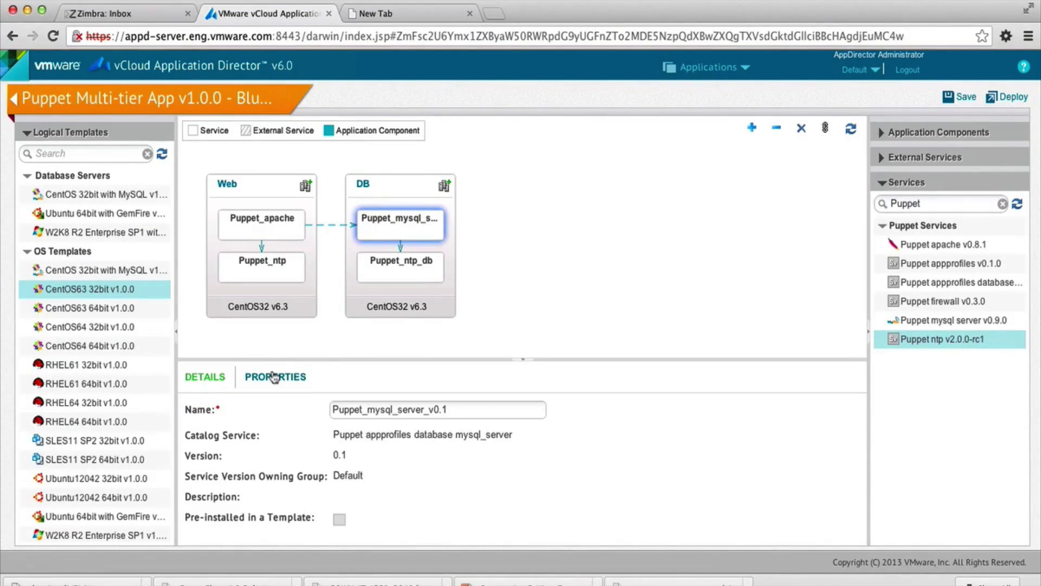
left_click(274, 376)
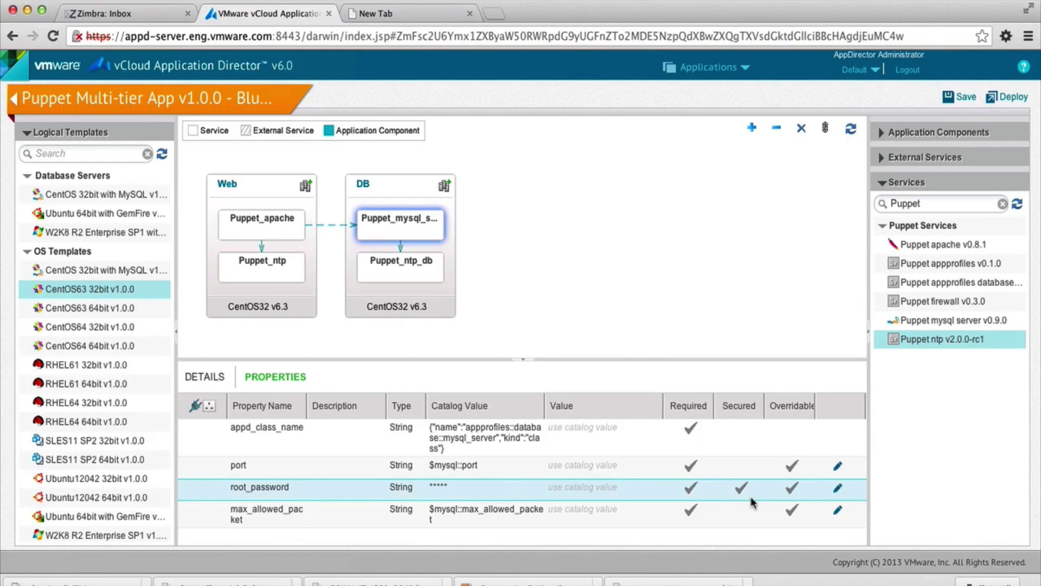
- Deploy the app with a new deployment profile named Test and view its VM template mappings
left_click(1018, 101)
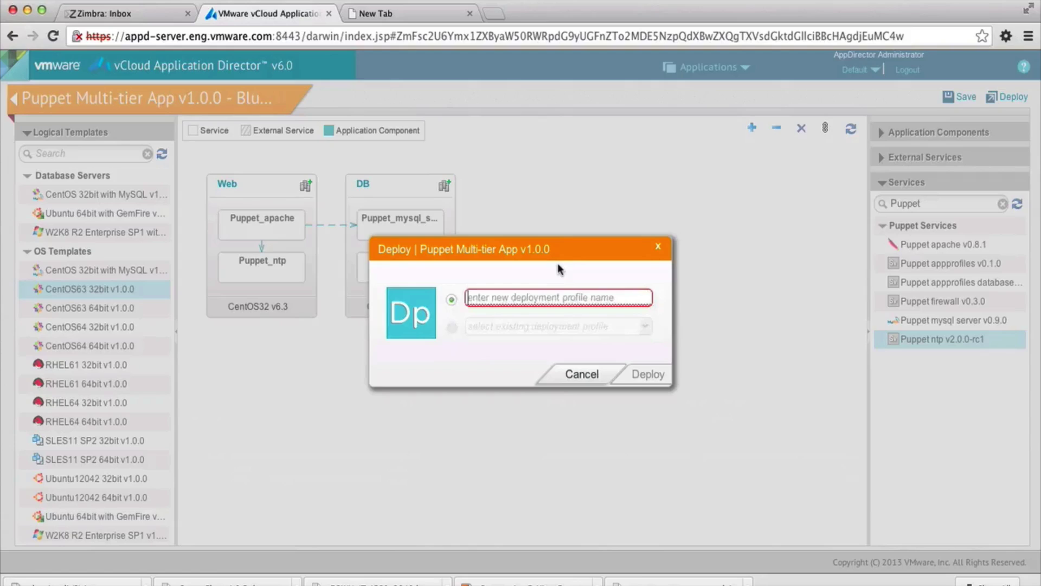
type("Test")
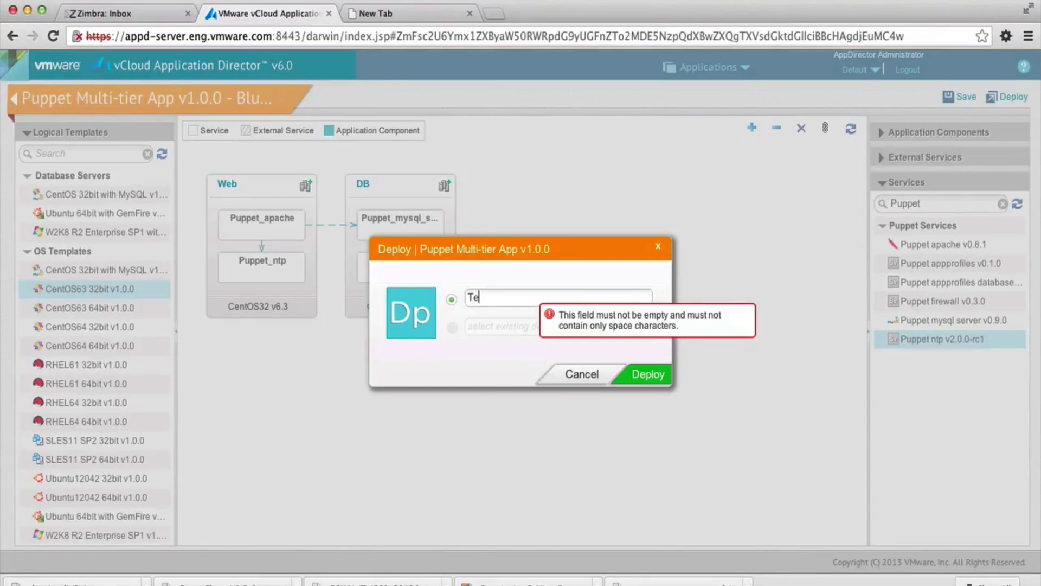
left_click(645, 375)
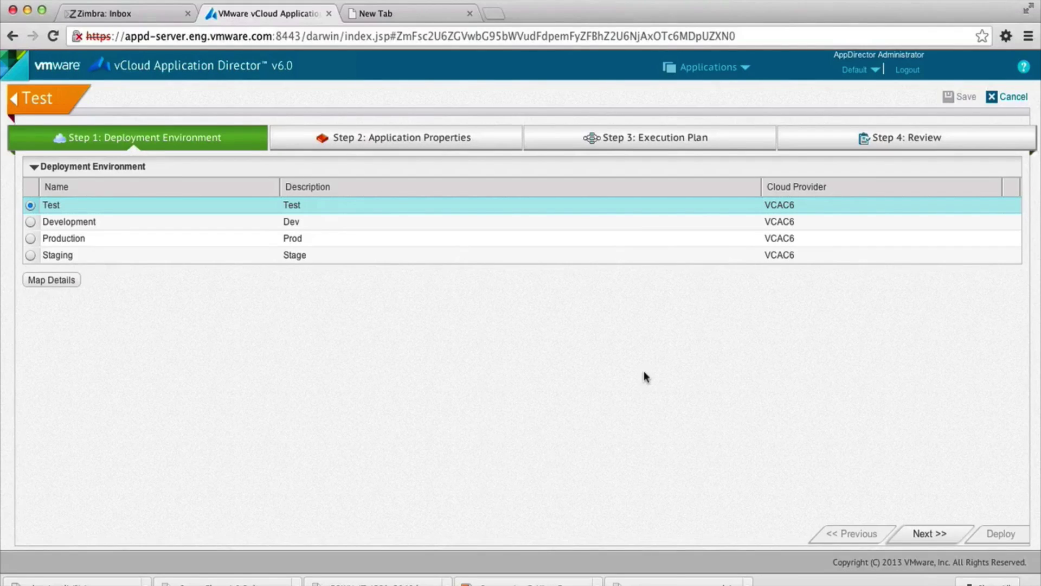
left_click(58, 286)
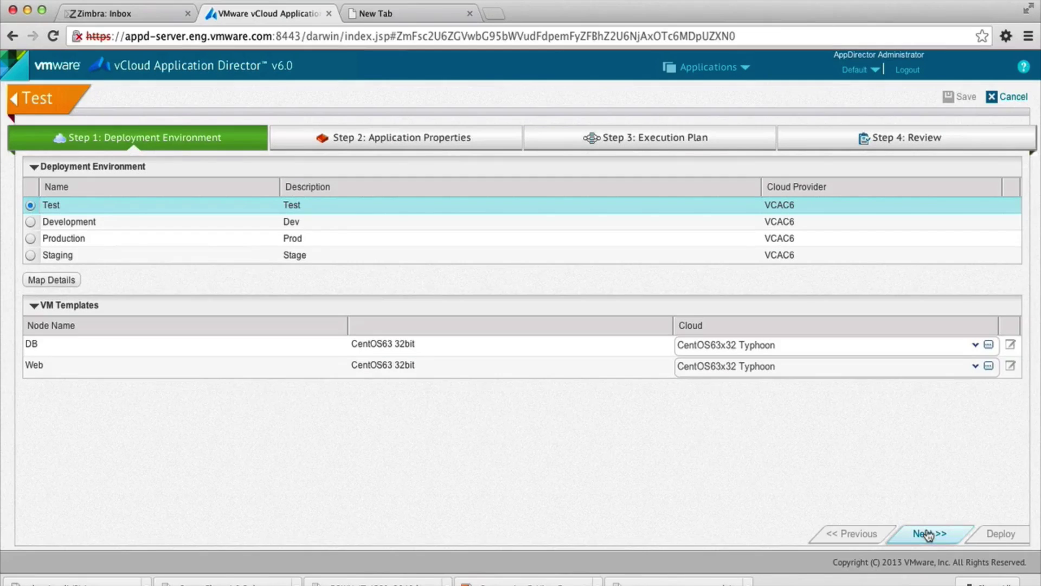
- Review the node properties and the ntp service's properties, then continue to Step 3's execution plan
left_click(929, 534)
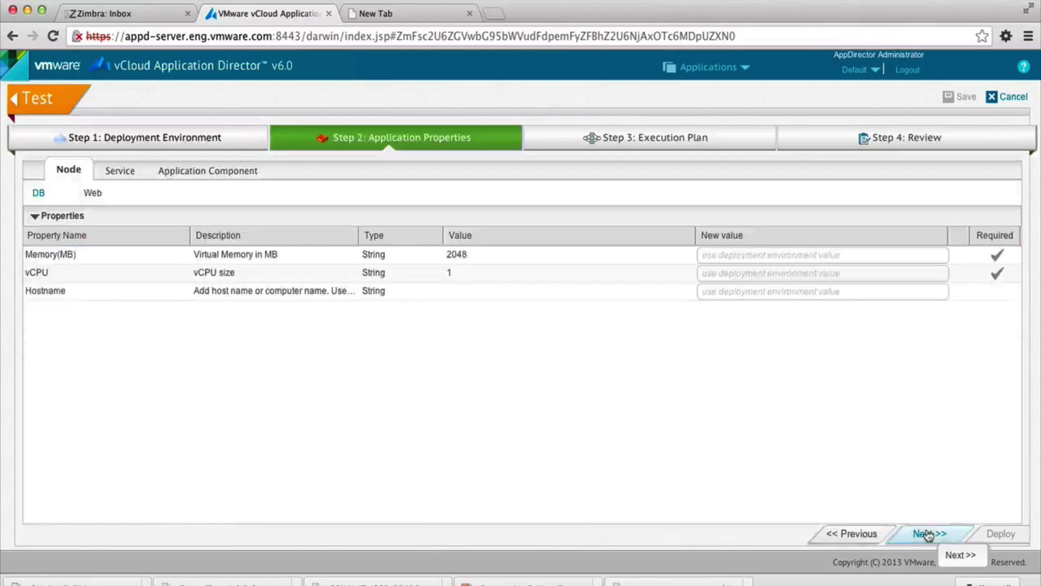
left_click(130, 177)
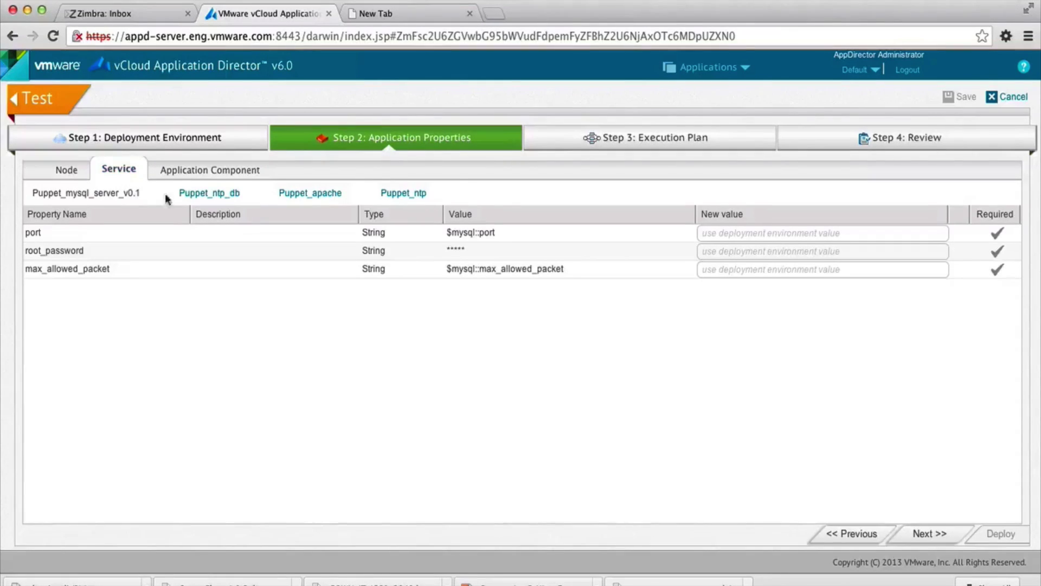
left_click(226, 200)
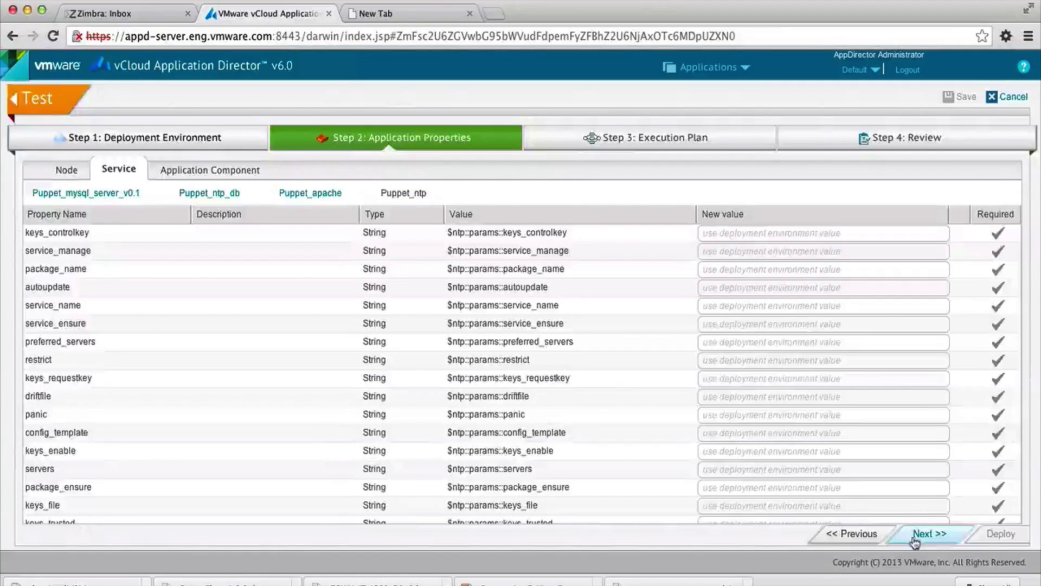
left_click(915, 541)
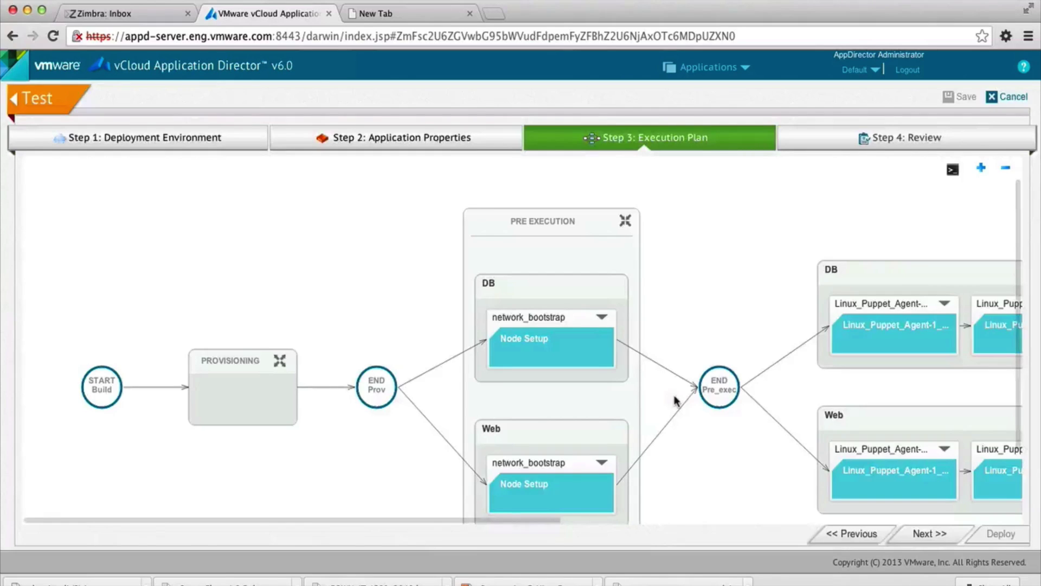
- Scroll across the DB and Web Puppet task chains, then continue to Step 4: Review
scroll(622, 462, "right", 15)
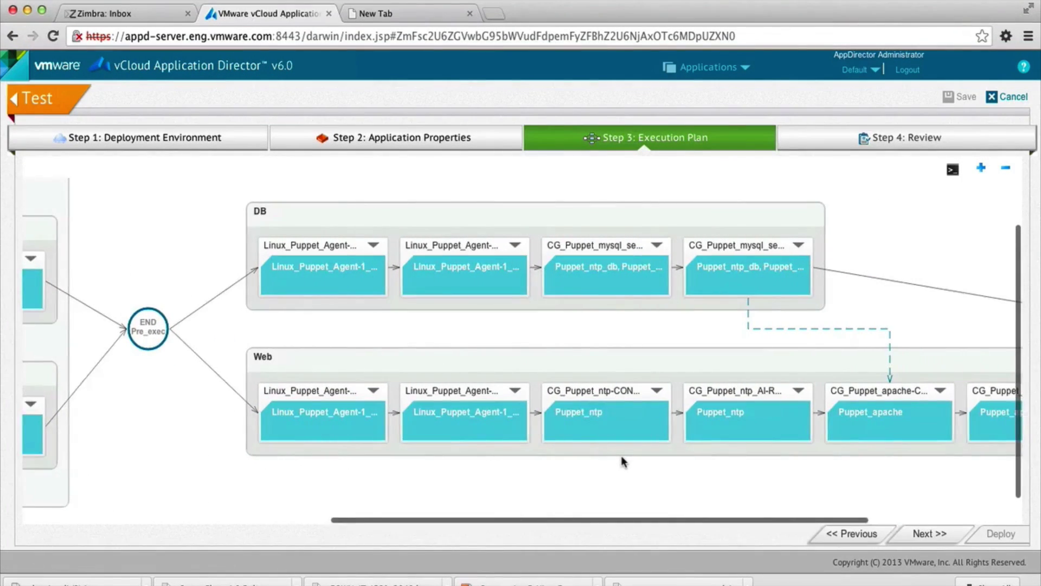
scroll(622, 462, "right", 3)
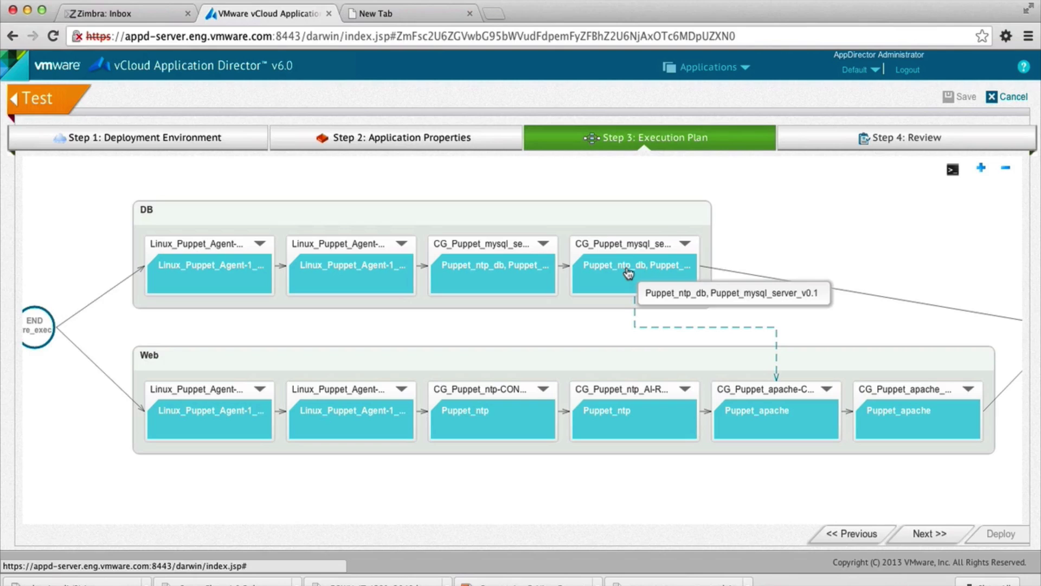
left_click(928, 534)
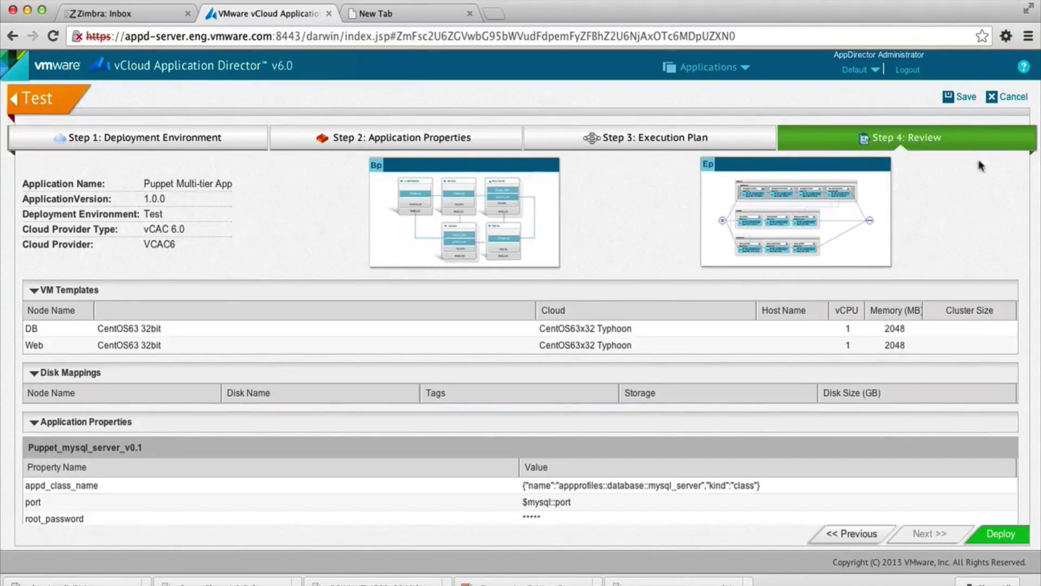
- Save the Test deployment and open test-DP-puppetDukesBankApp from Applications > Deployments
left_click(964, 98)
left_click(712, 69)
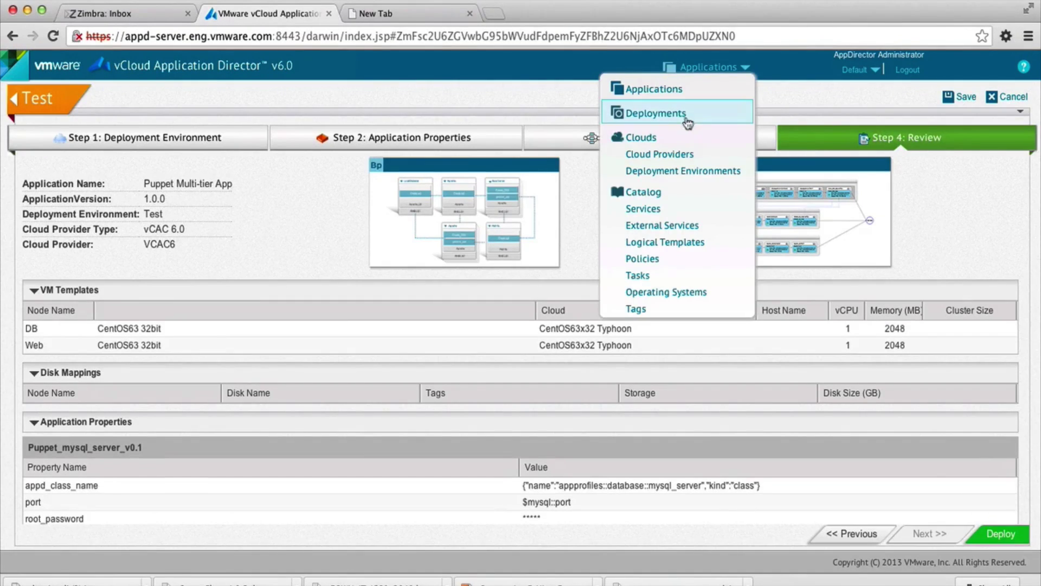
left_click(689, 116)
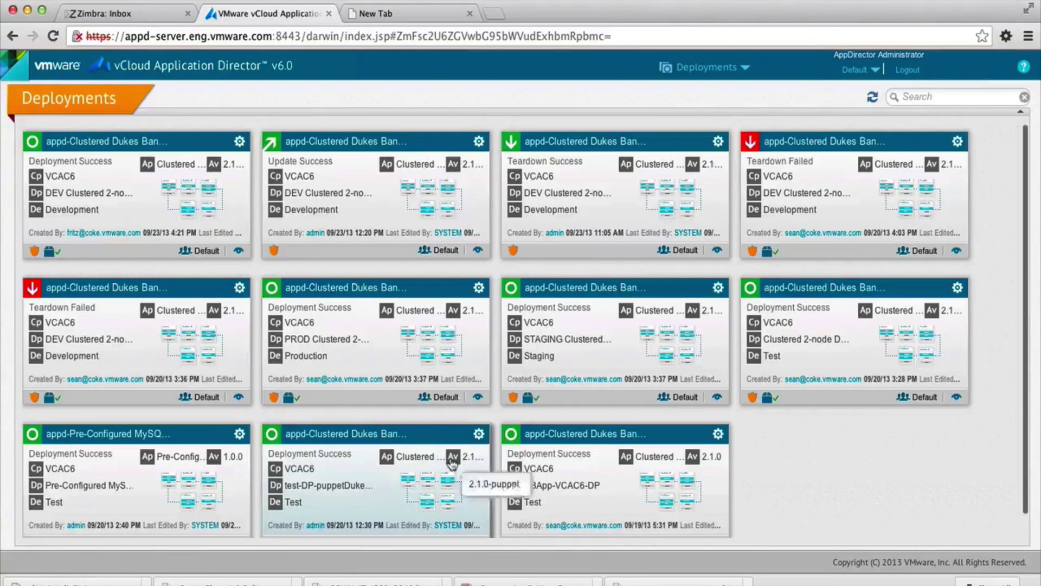
left_click(452, 463)
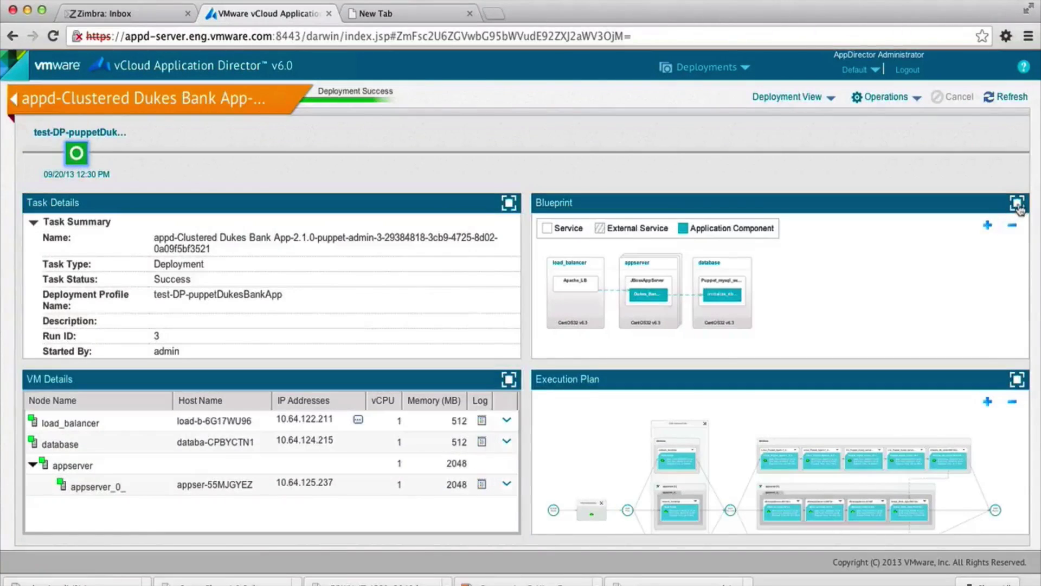
left_click(1017, 203)
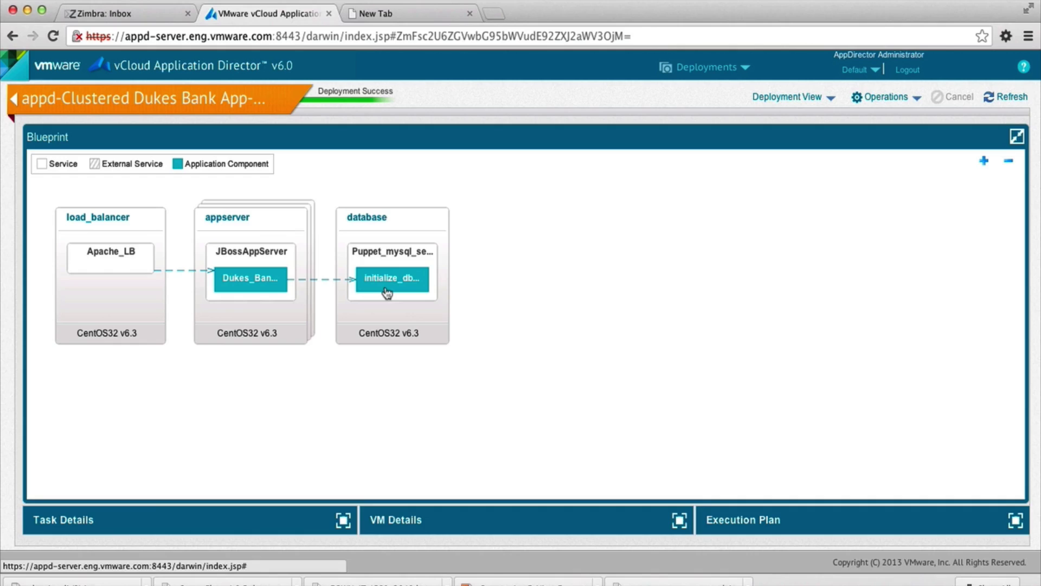
left_click(791, 97)
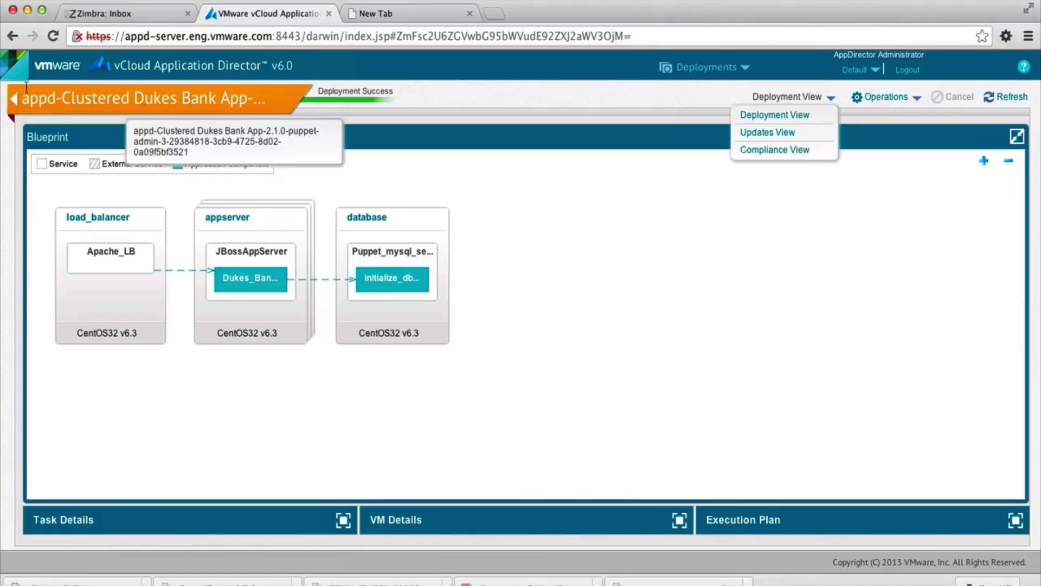
left_click(14, 98)
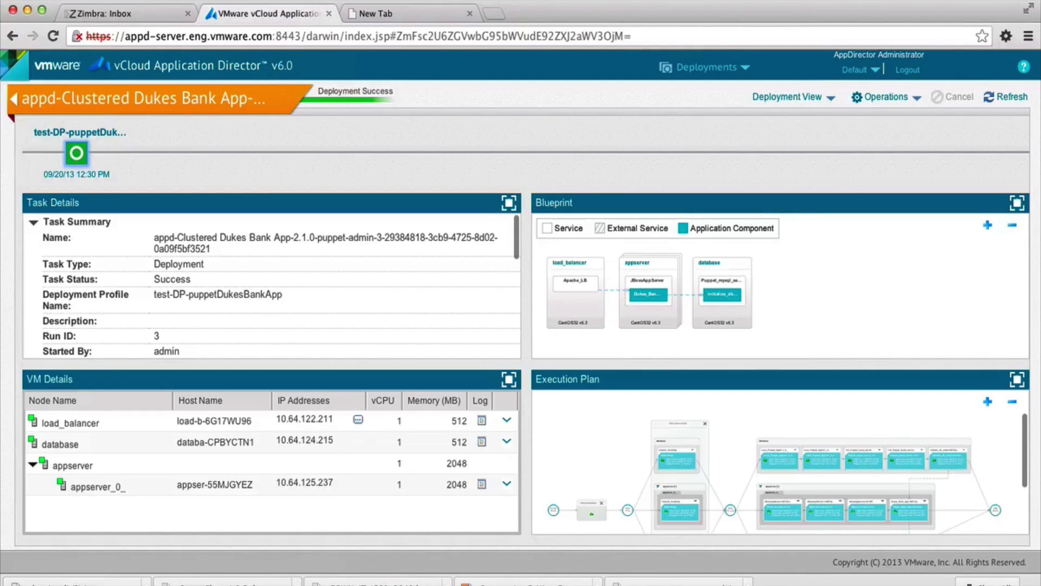
- Maximize the Dukes Bank execution plan, collapse PRE EXECUTION, and scroll through the task timings
left_click(1016, 379)
left_click(667, 214)
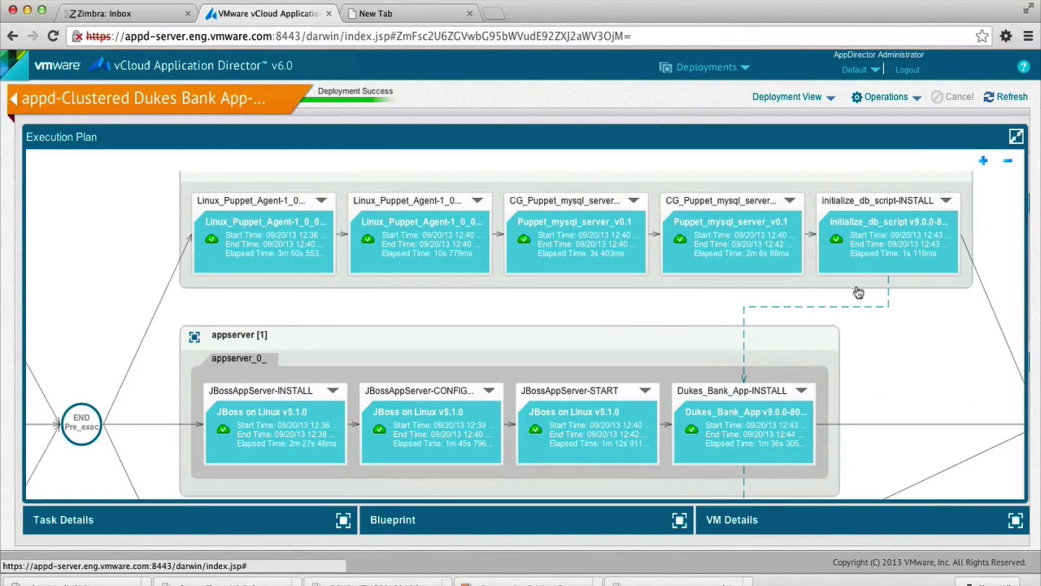
scroll(745, 387, "down", 5)
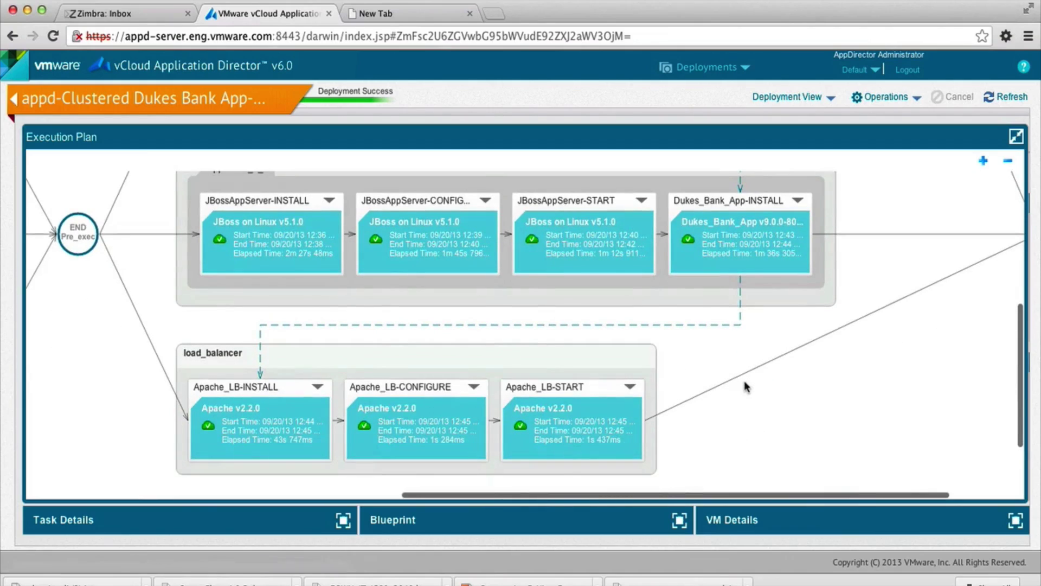
scroll(595, 384, "up", 4)
scroll(595, 383, "up", 1)
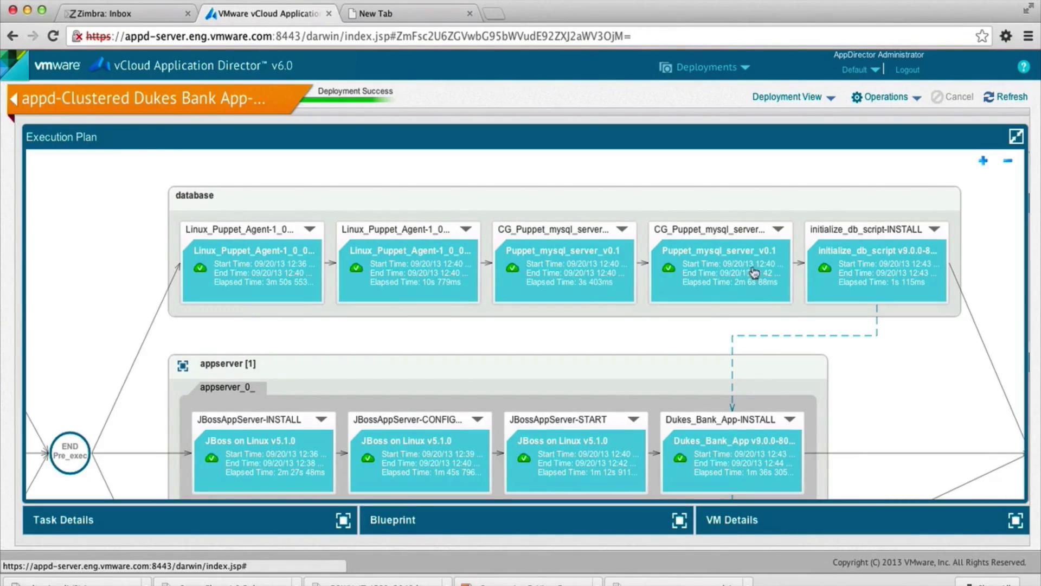
- Open the virtual machine logs of the CG_Puppet_mysql_server_v0.1_AI-REMEDIATE_NODE task and review the Puppet agent output
left_click(779, 230)
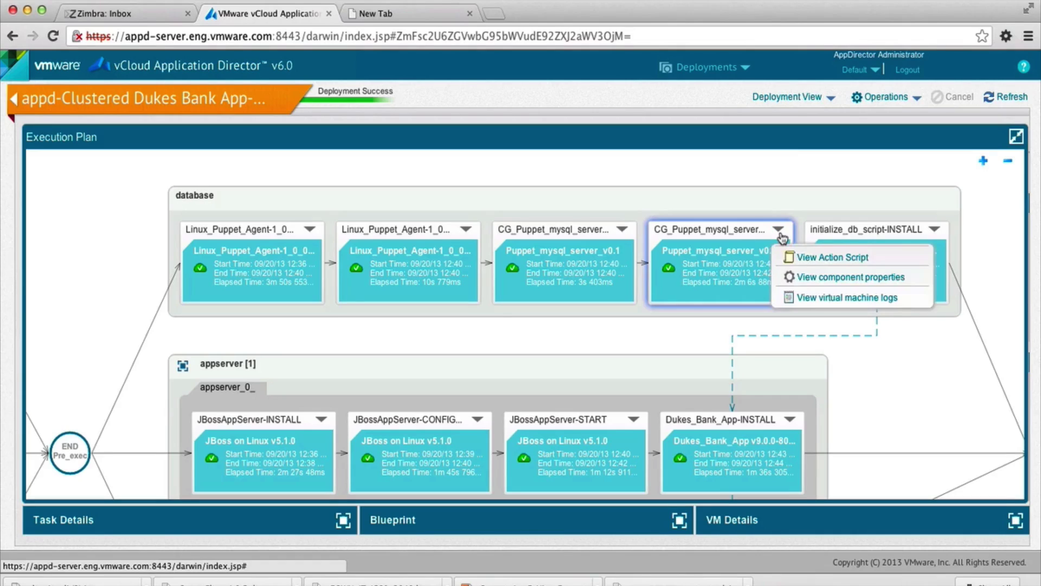
left_click(796, 297)
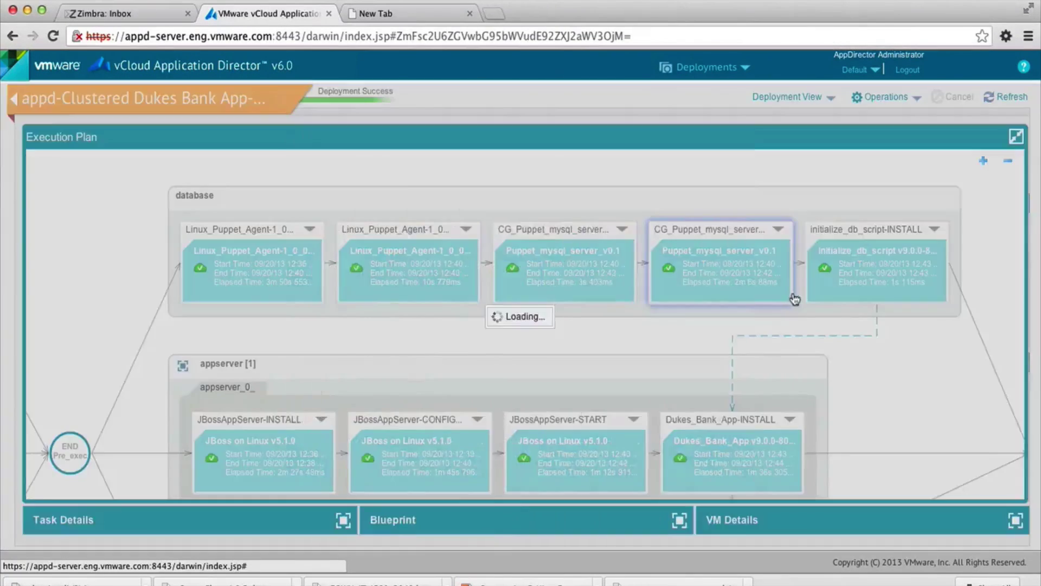
scroll(447, 266, "down", 10)
scroll(448, 265, "up", 10)
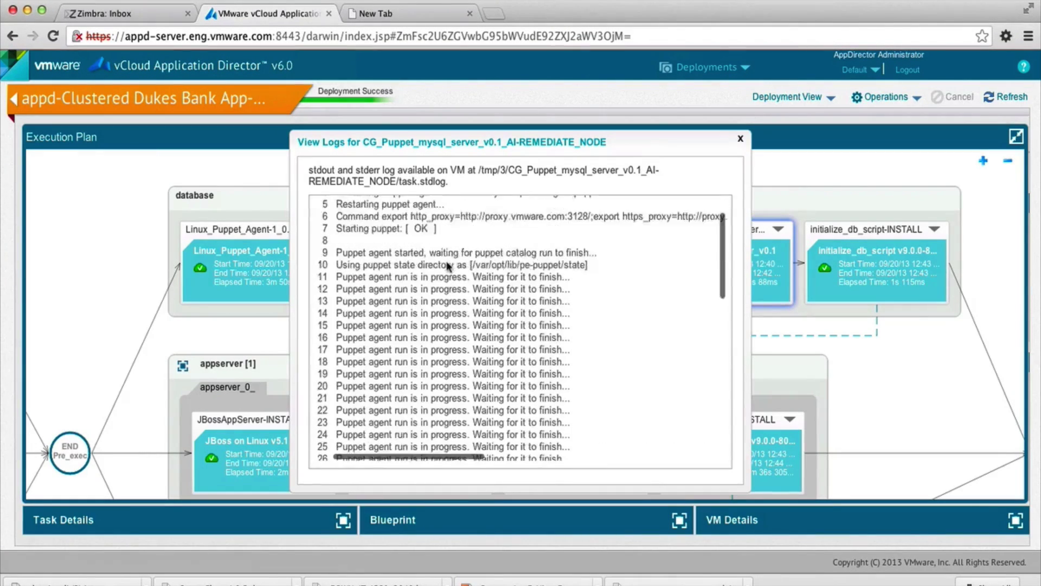